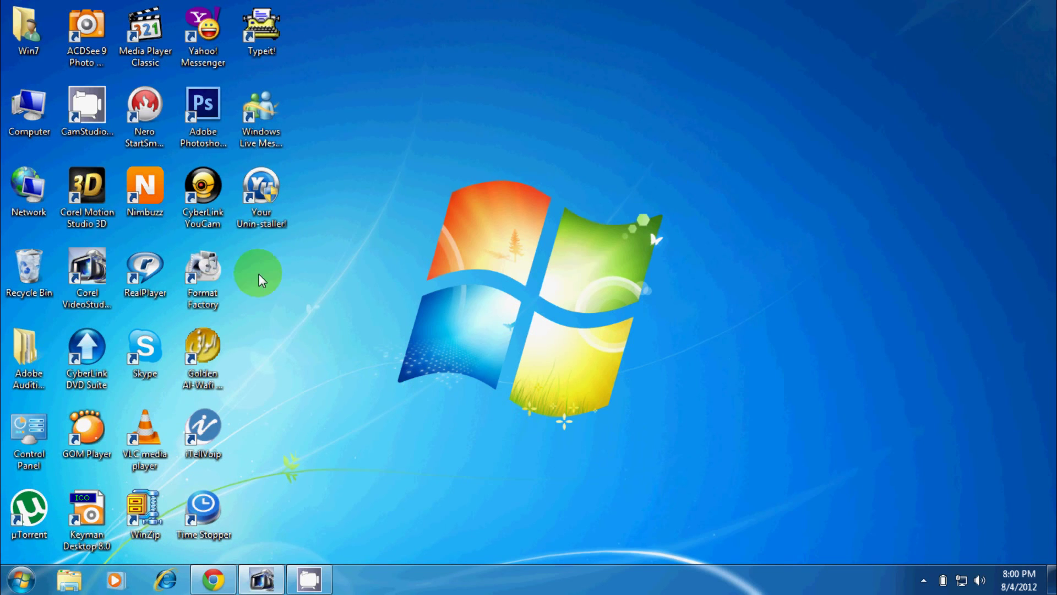
- Open the folder C:\Windows\System32\drivers\etc from Computer
double_click(32, 118)
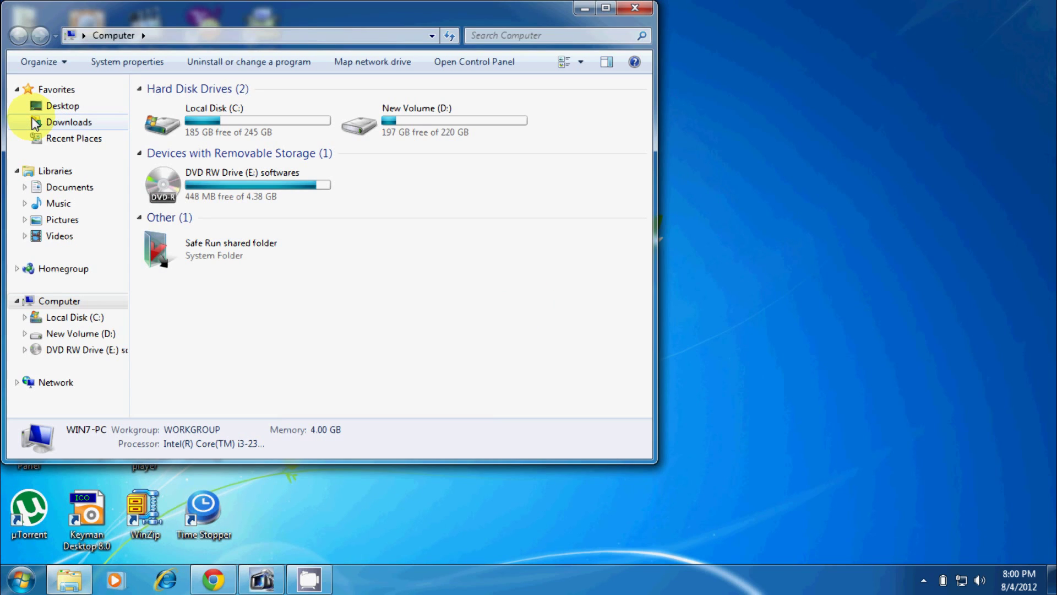
double_click(209, 129)
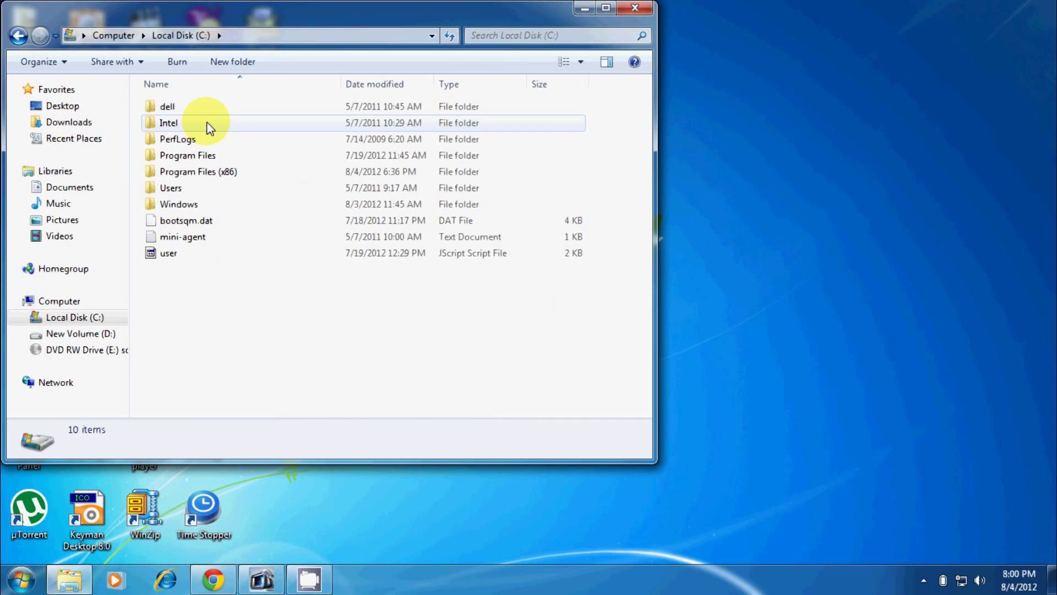
double_click(246, 205)
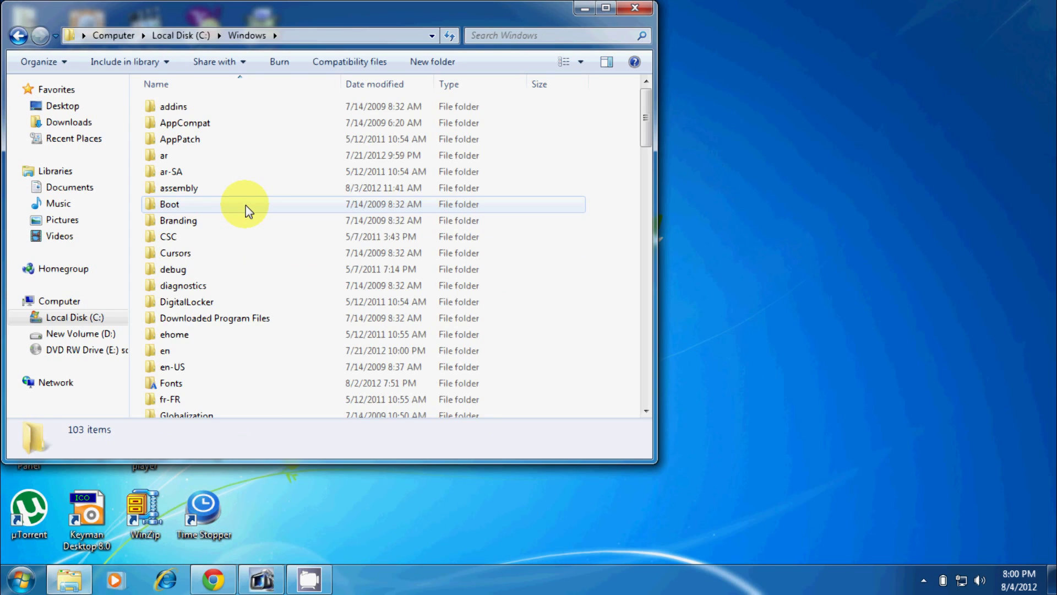
scroll(246, 205, "down", 3)
scroll(245, 205, "down", 12)
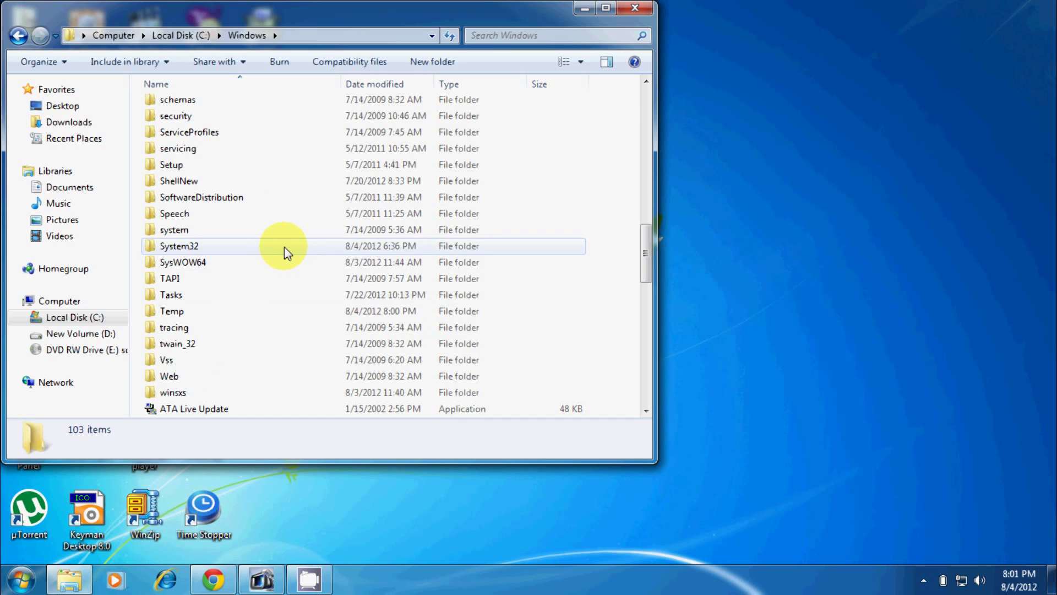
left_click(201, 244)
double_click(201, 246)
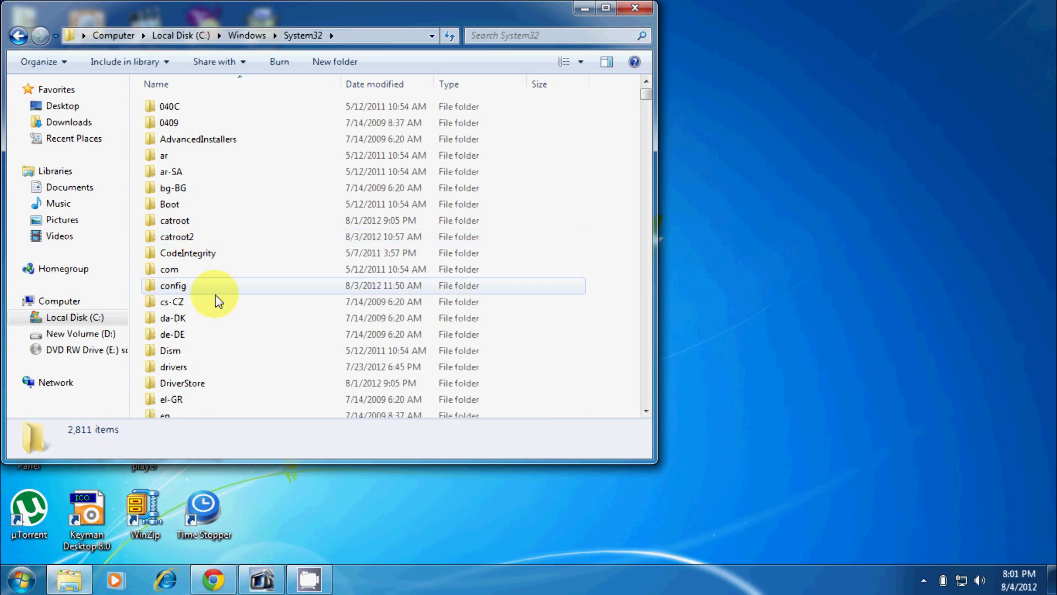
double_click(236, 366)
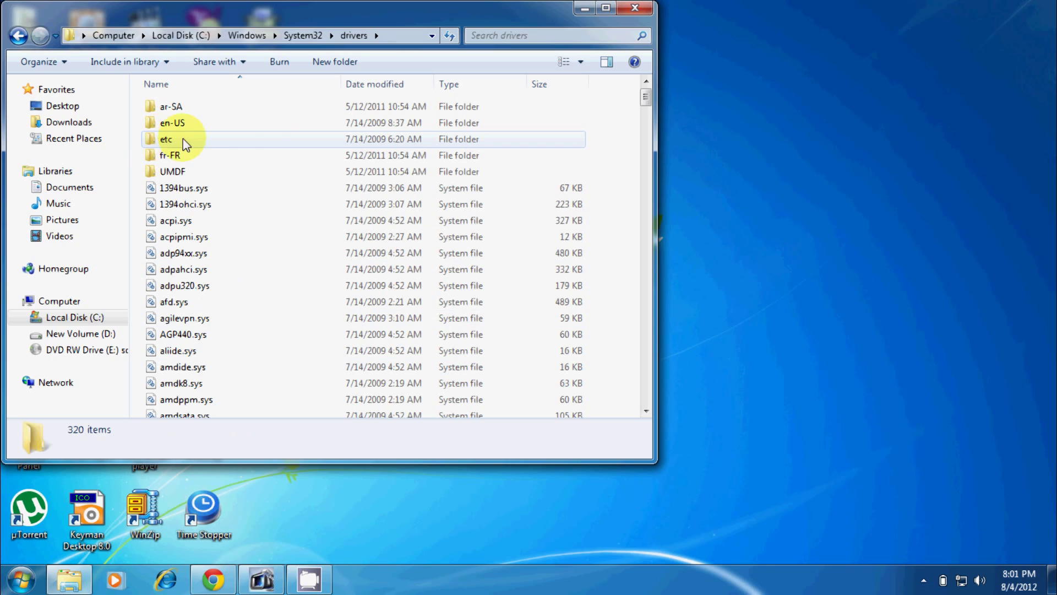
double_click(265, 142)
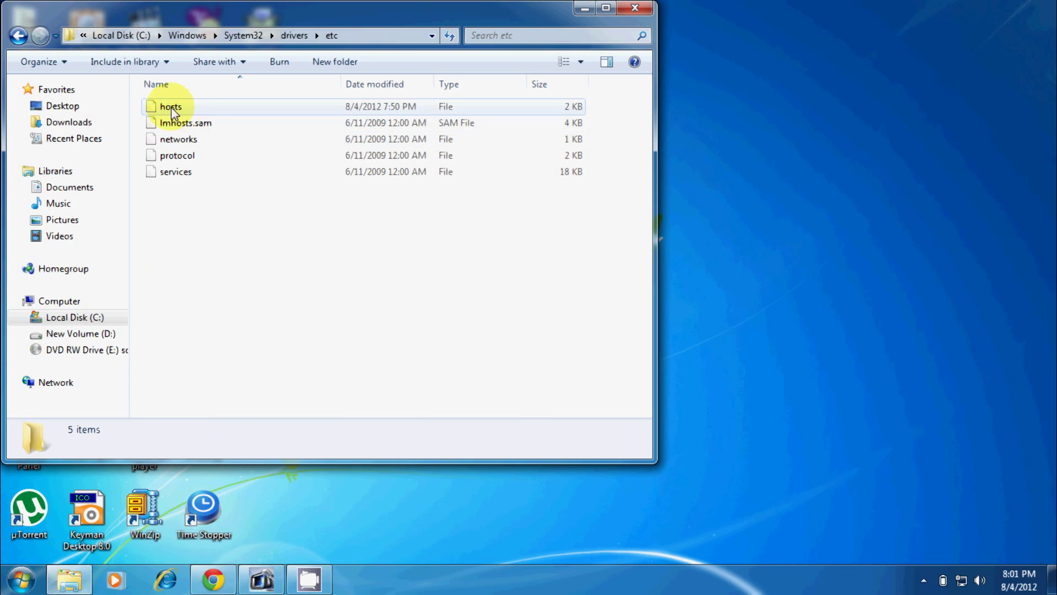
- Copy the hosts file from the etc folder and paste it onto the desktop
right_click(207, 103)
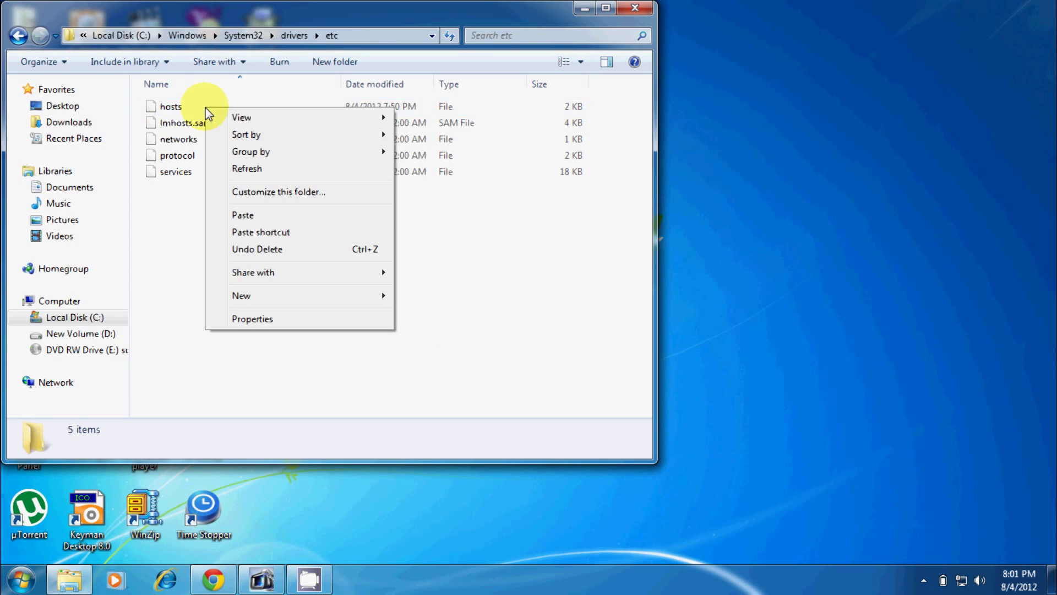
right_click(165, 105)
left_click(207, 315)
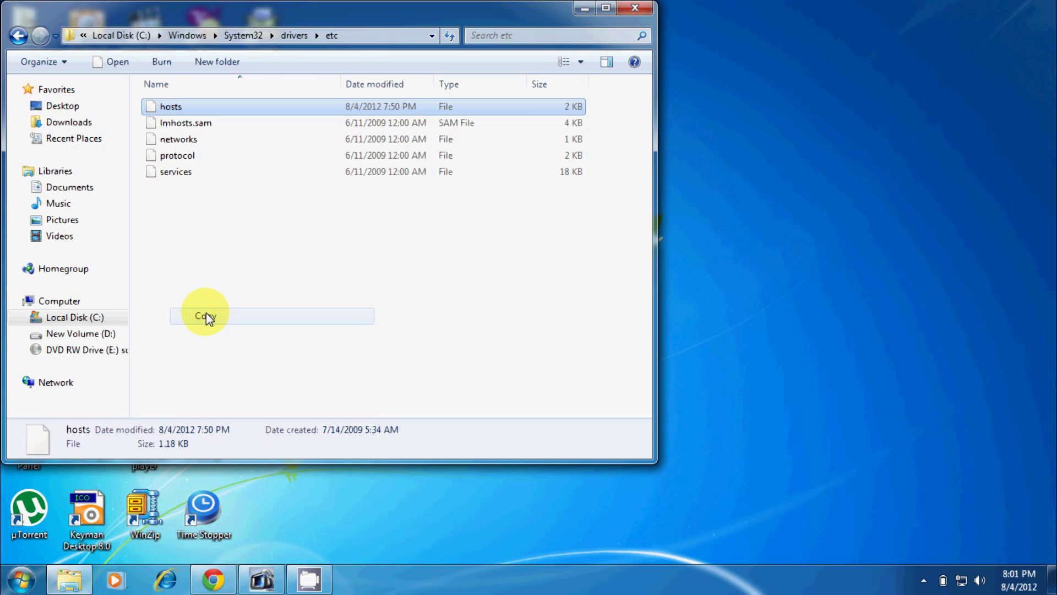
left_click(584, 9)
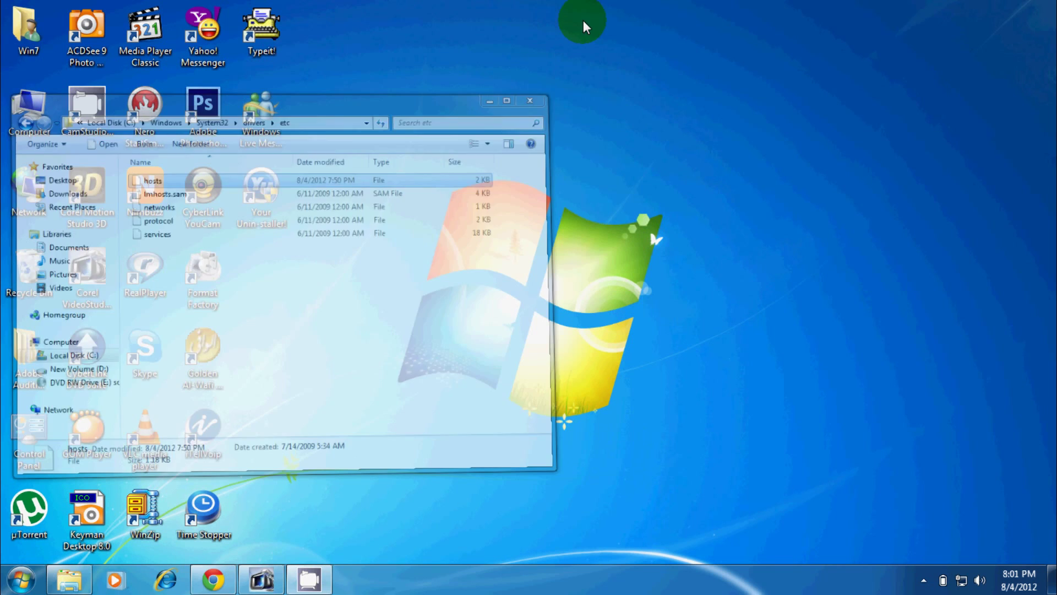
right_click(560, 184)
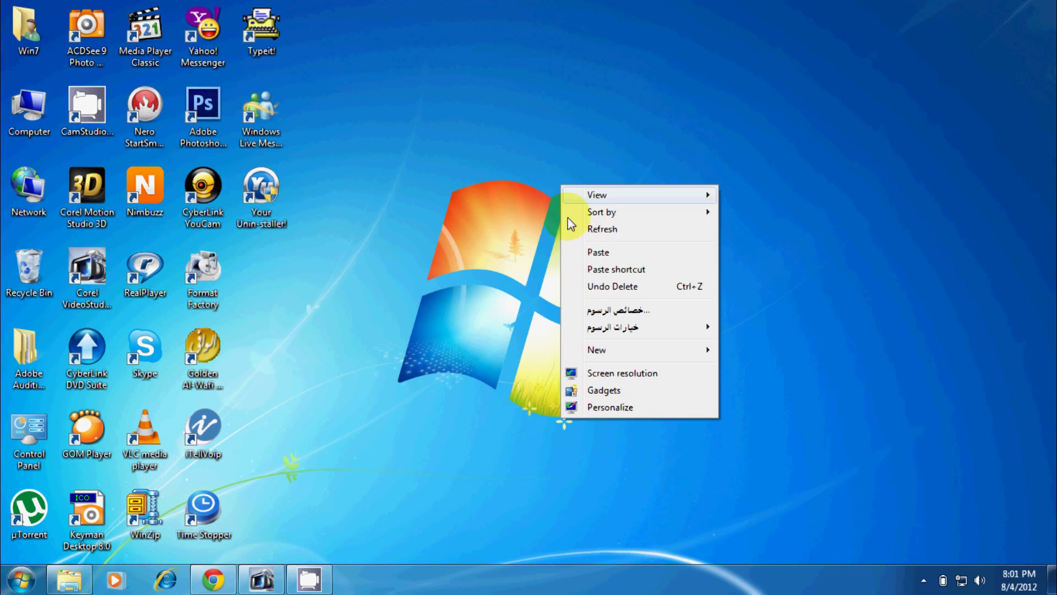
left_click(595, 247)
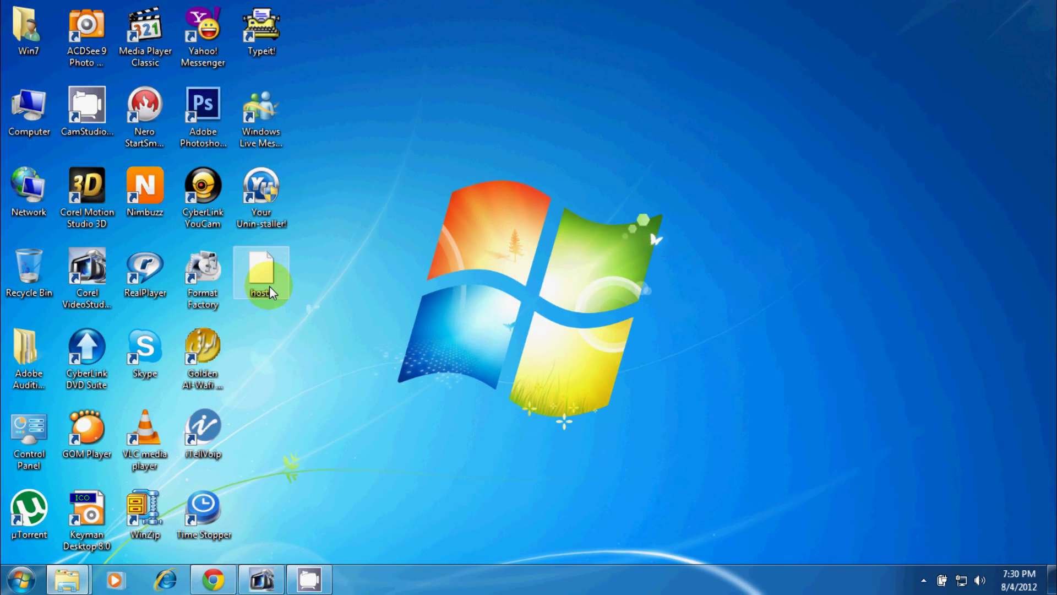
- Open the desktop copy of hosts with Notepad and place the cursor on the empty line below the localhost entries
double_click(269, 286)
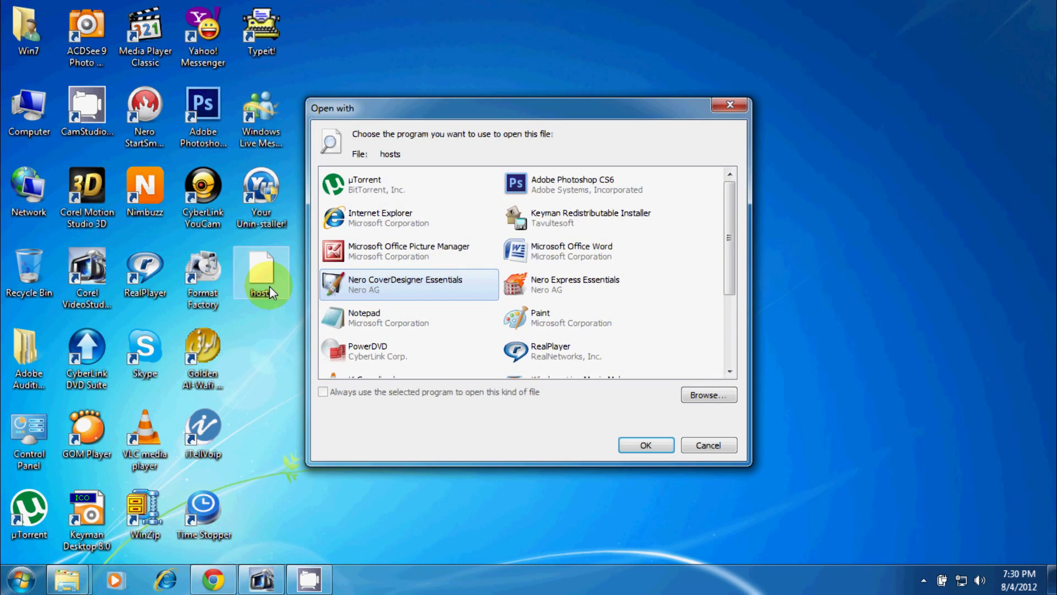
double_click(389, 319)
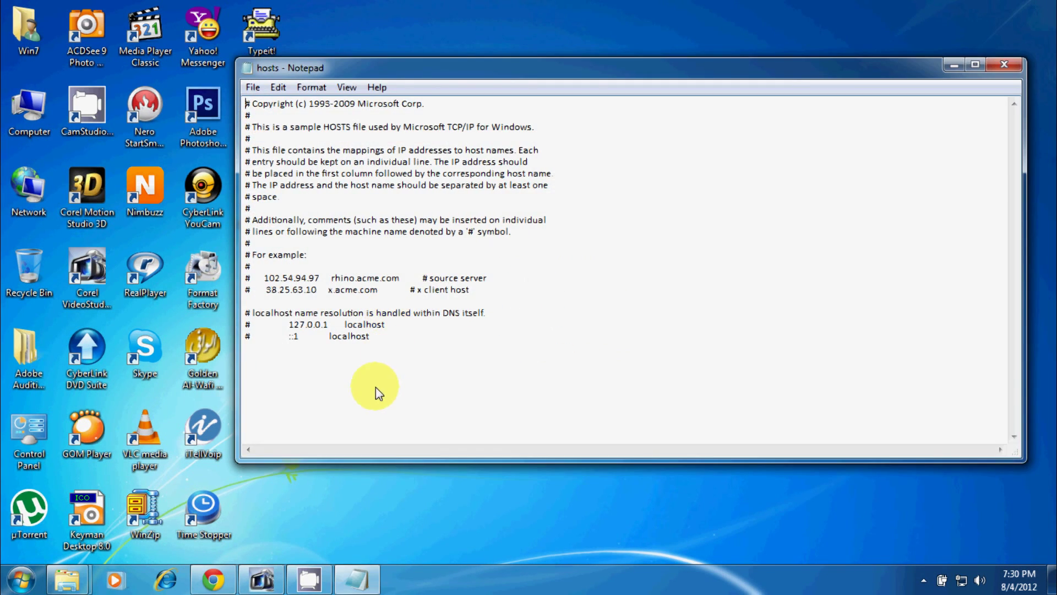
left_click(263, 369)
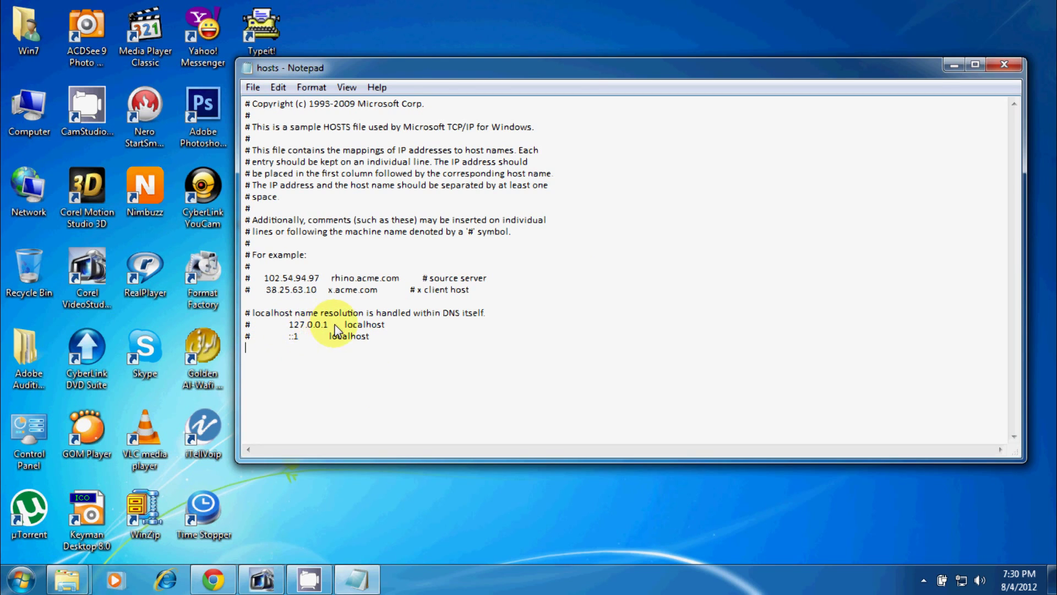
type("12")
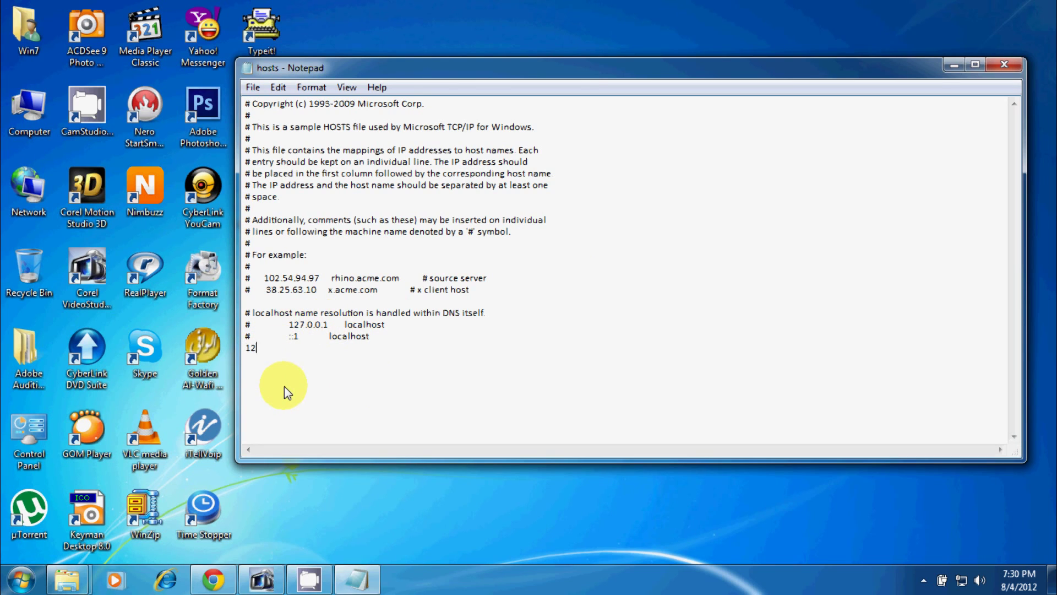
type("7.0.0.1")
type("www.")
key("BackSpace")
key("BackSpace")
key("BackSpace")
key("BackSpace")
key("BackSpace")
key("BackSpace")
key("BackSpace")
key("BackSpace")
key("BackSpace")
key("BackSpace")
key("BackSpace")
key("BackSpace")
key("BackSpace")
key("BackSpace")
key("BackSpace")
key("Return")
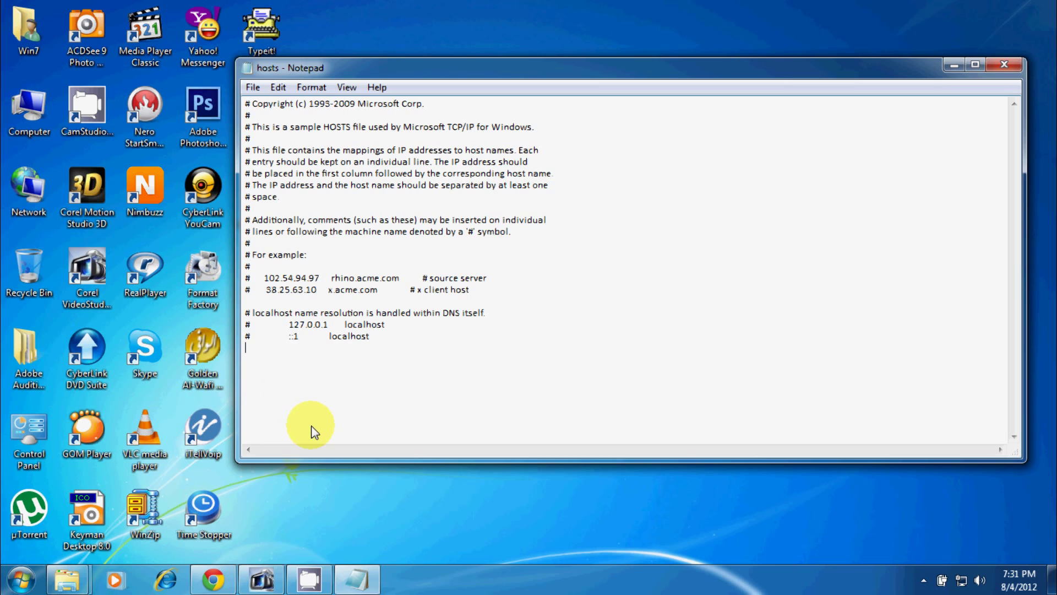
- Open the hosts file from the HOSTS SET-UP subfolder of the desktop's Adobe Audition folder with Notepad
left_click(19, 378)
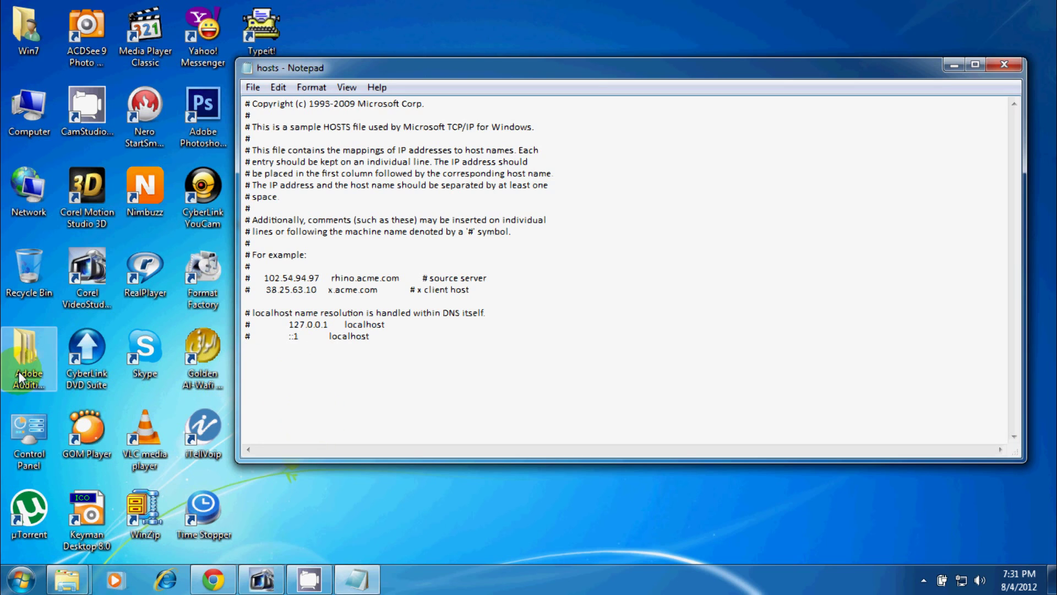
double_click(19, 377)
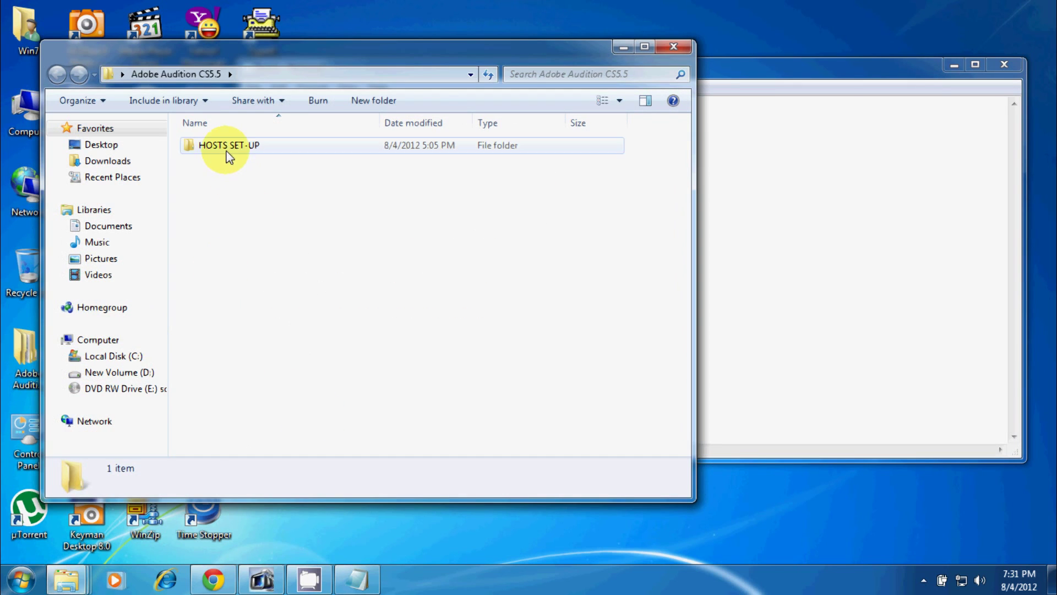
double_click(229, 158)
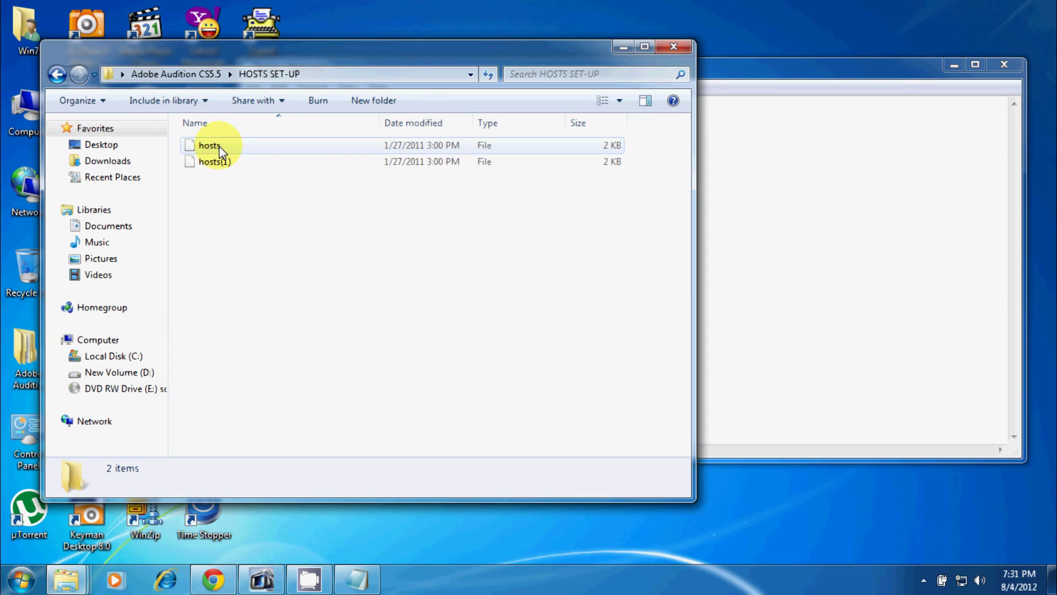
double_click(219, 149)
double_click(363, 322)
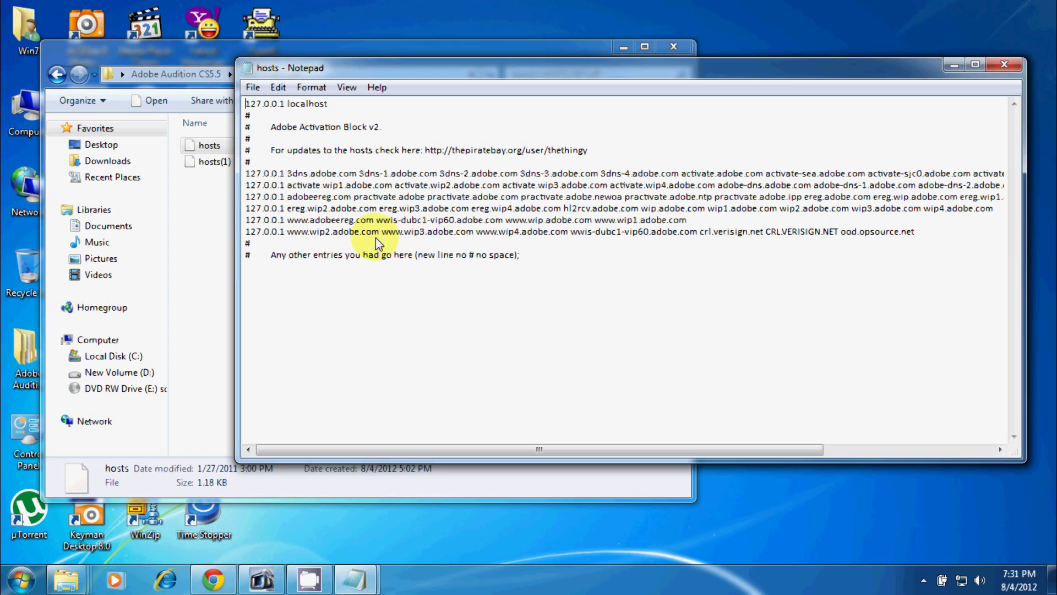
left_click_drag(246, 175, 942, 241)
right_click(588, 206)
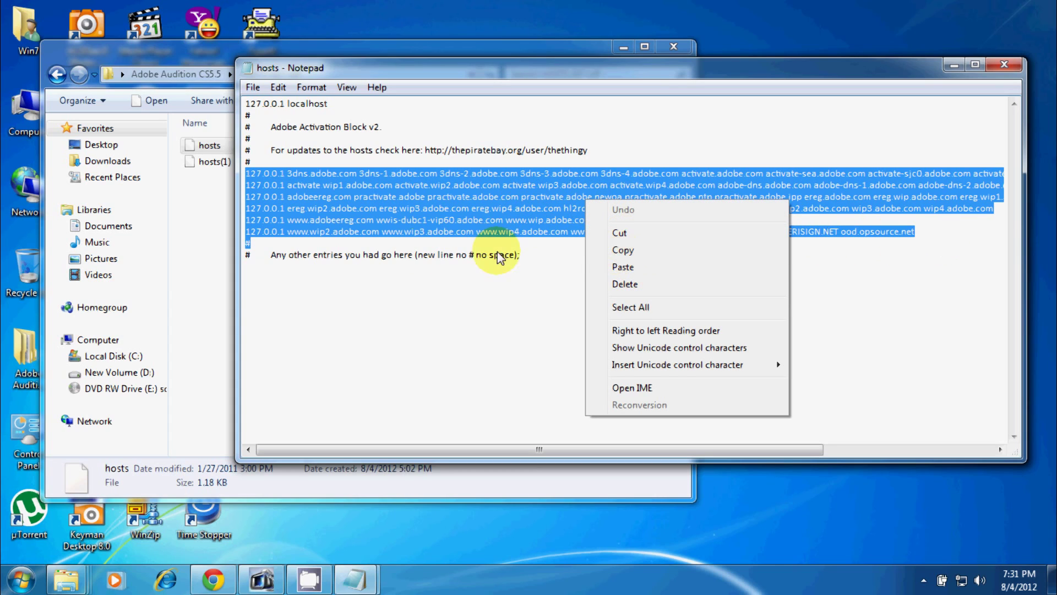
left_click(419, 250)
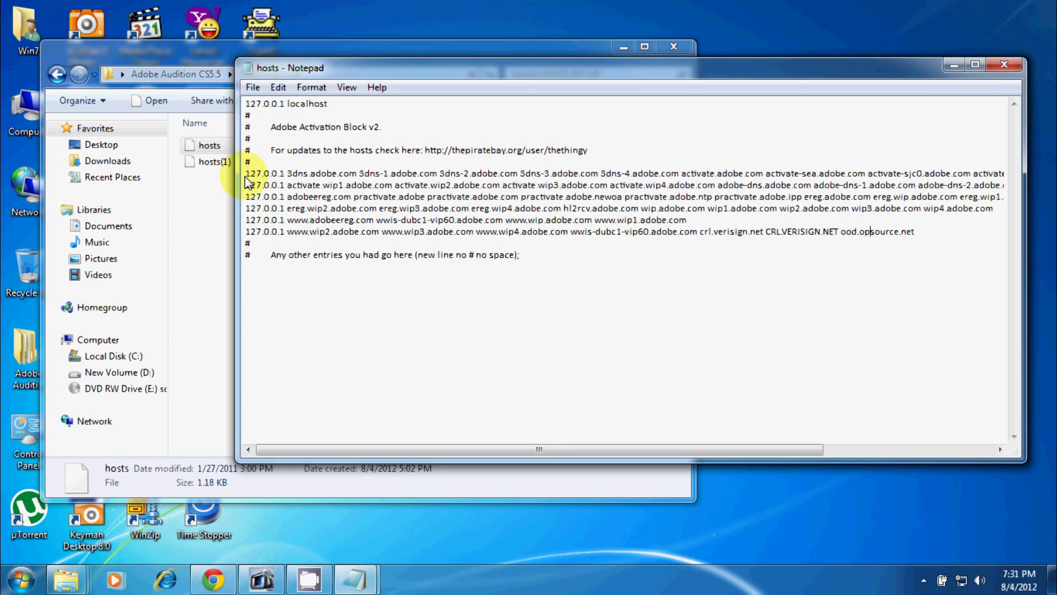
- Copy the six 127.0.0.1 lines from 3dns.adobe.com through ood.opsource.net in the HOSTS SET-UP file
left_click_drag(243, 175, 958, 235)
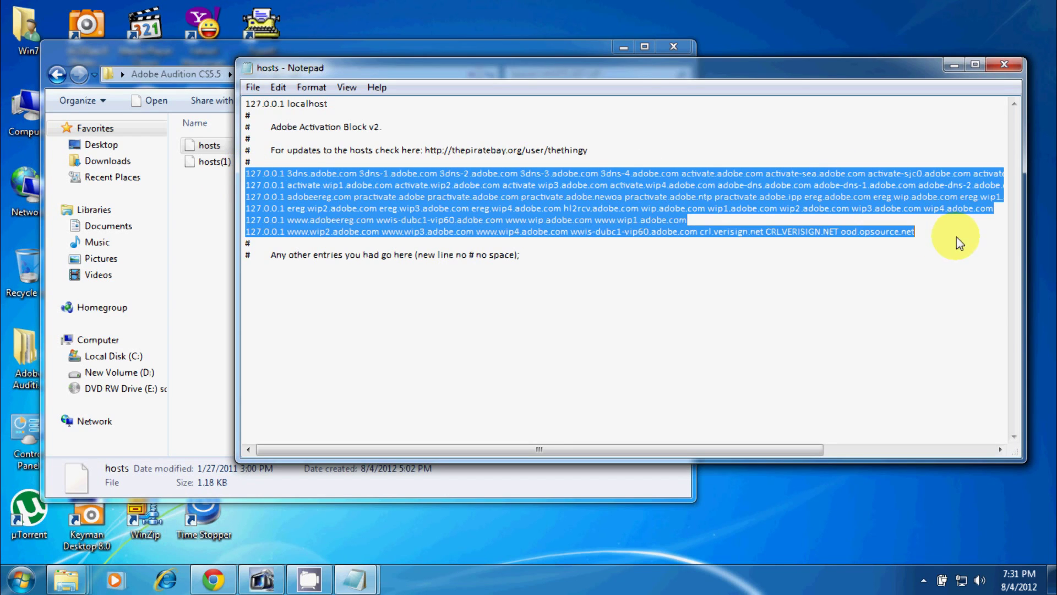
right_click(503, 198)
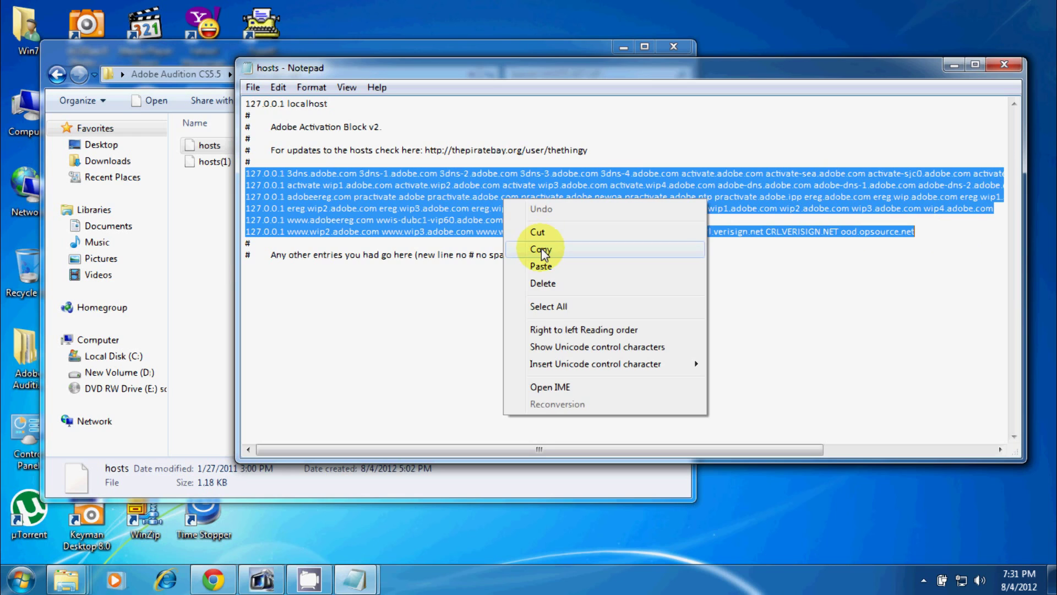
left_click(541, 249)
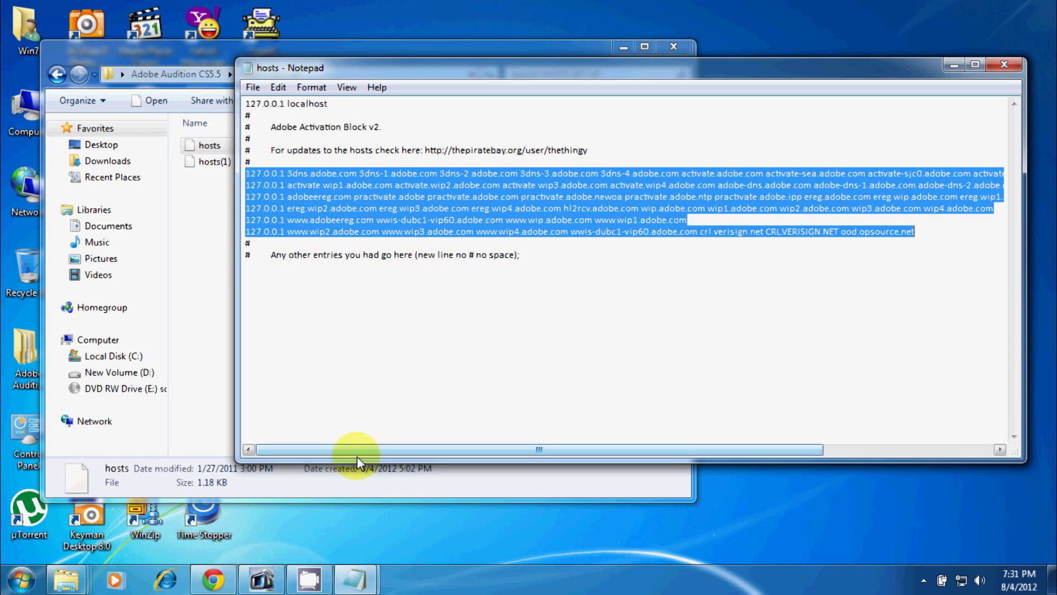
- Paste the copied 127.0.0.1 lines below the localhost entries in the desktop hosts file and save it
mouse_move(352, 575)
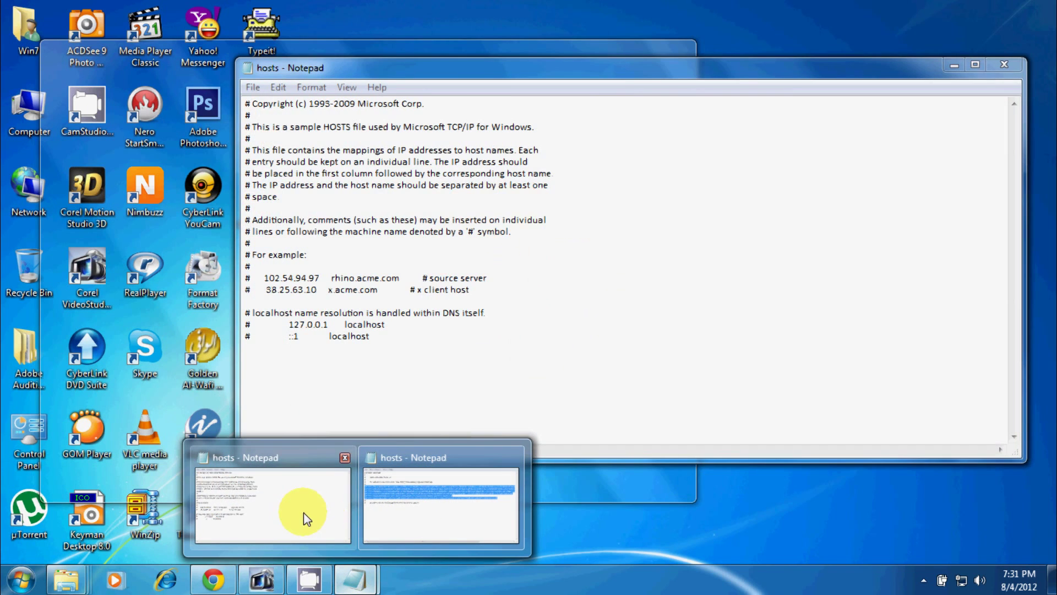
left_click(295, 506)
right_click(252, 348)
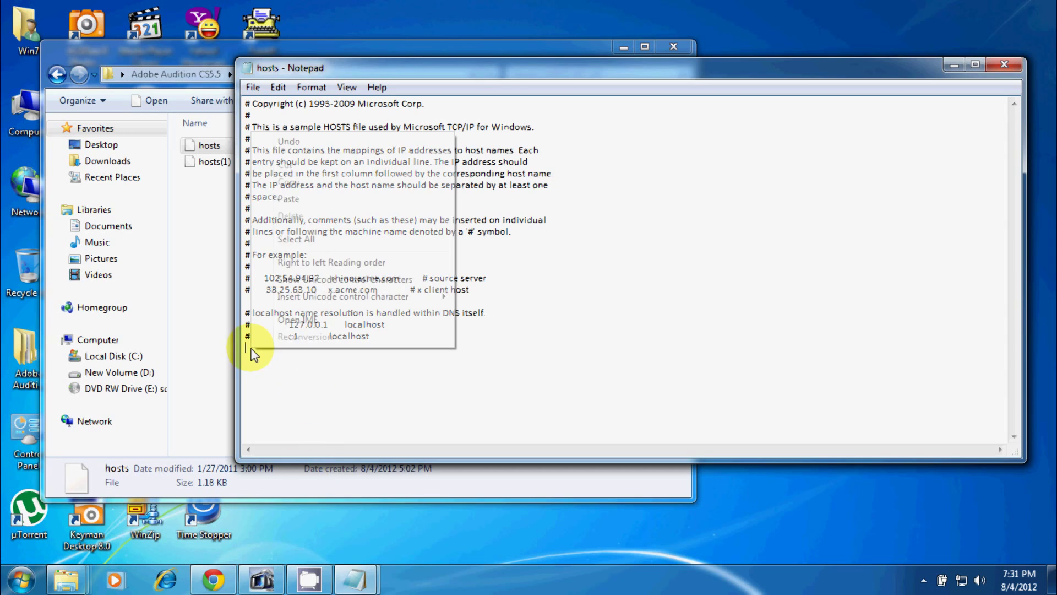
left_click(304, 201)
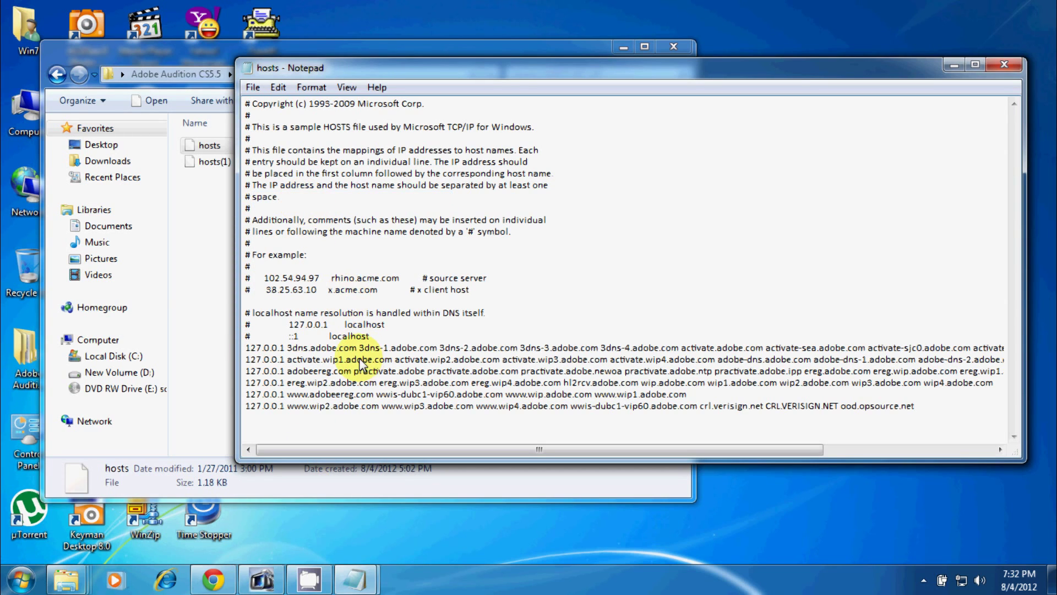
left_click(253, 87)
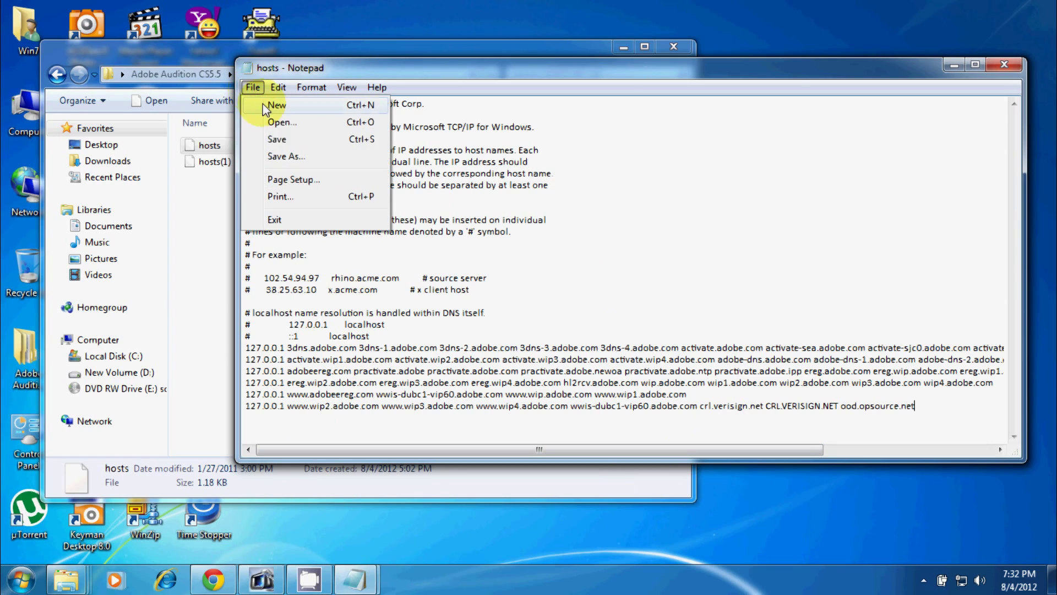
left_click(281, 139)
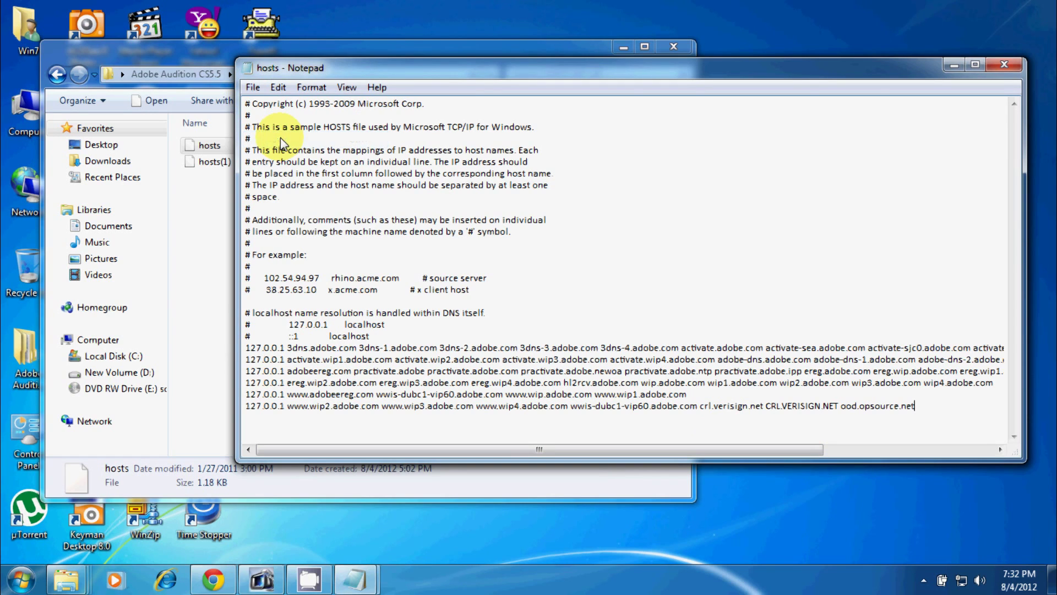
- Close all Notepad windows and the HOSTS SET-UP folder
right_click(353, 585)
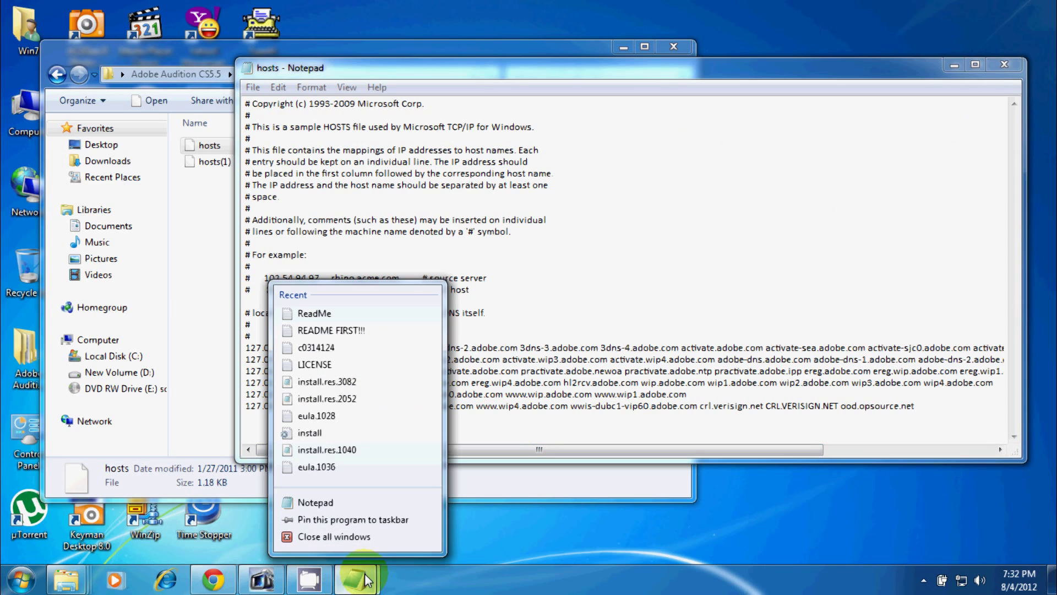
left_click(366, 535)
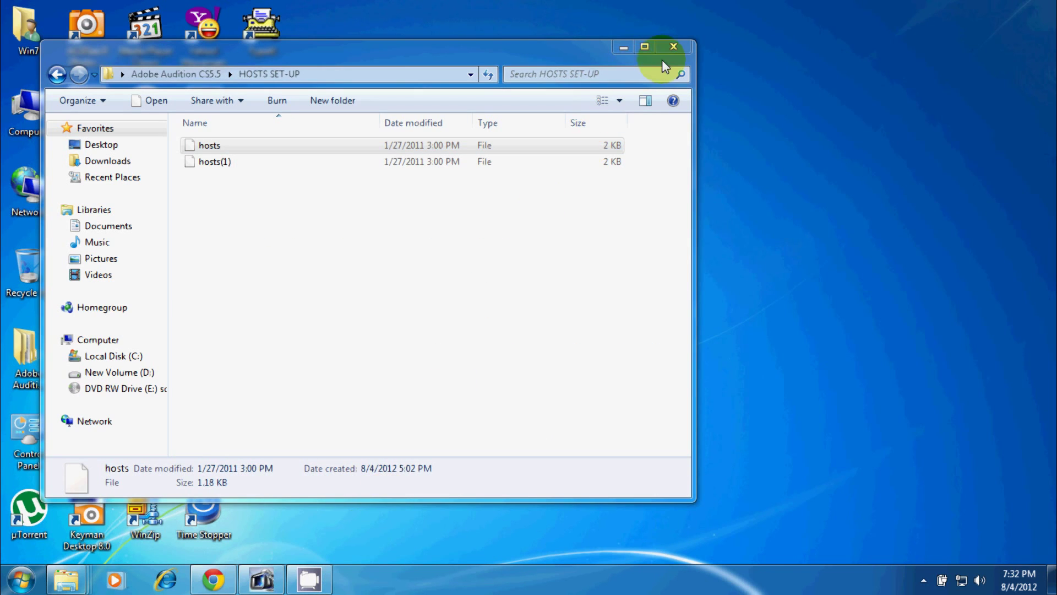
left_click(673, 47)
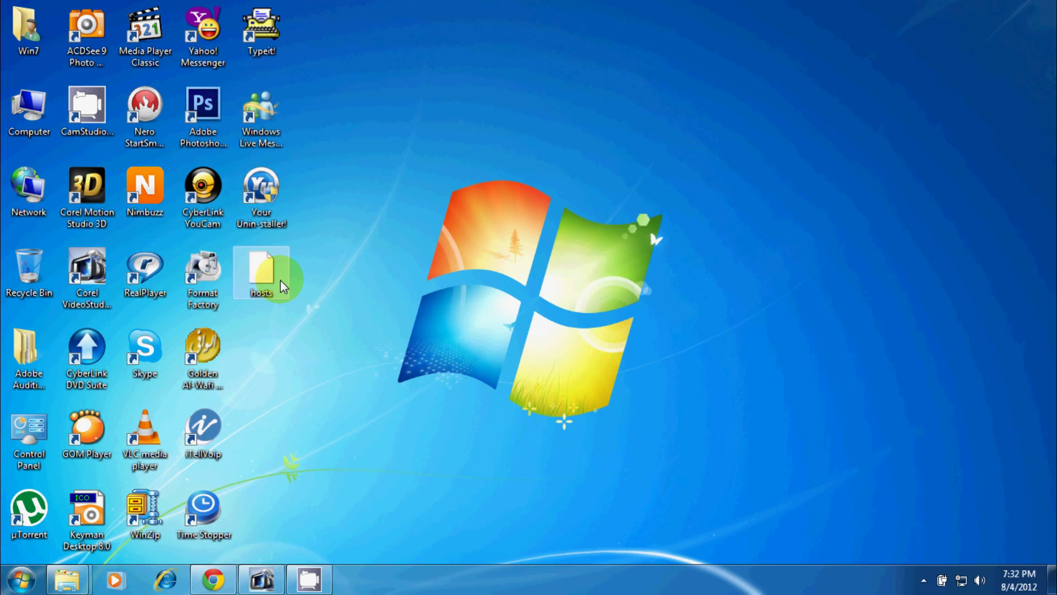
- Open the desktop hosts file with Notepad to check the pasted 127.0.0.1 entries, and close it again
double_click(278, 279)
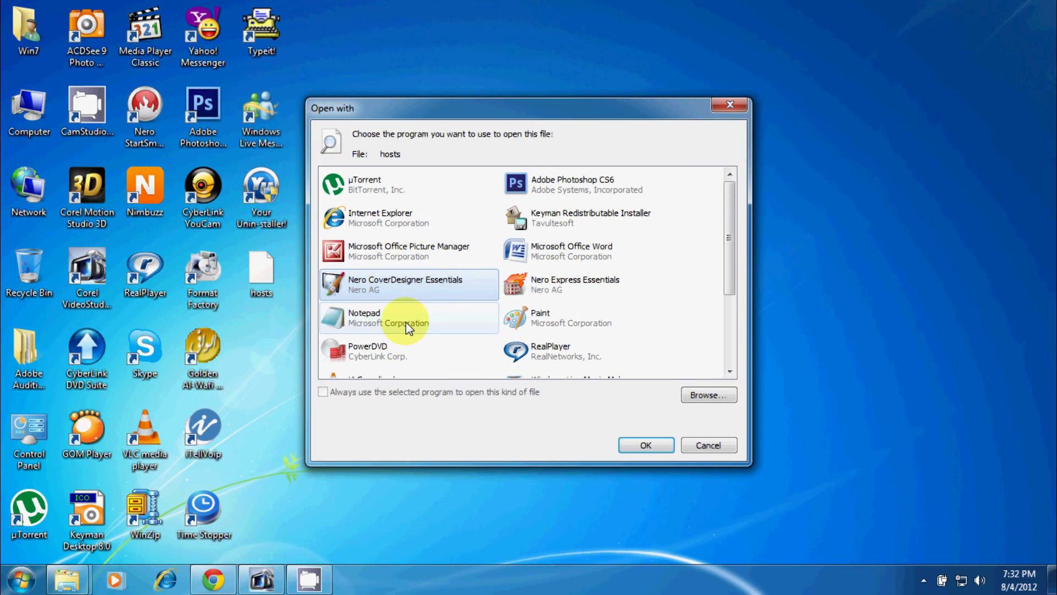
double_click(405, 321)
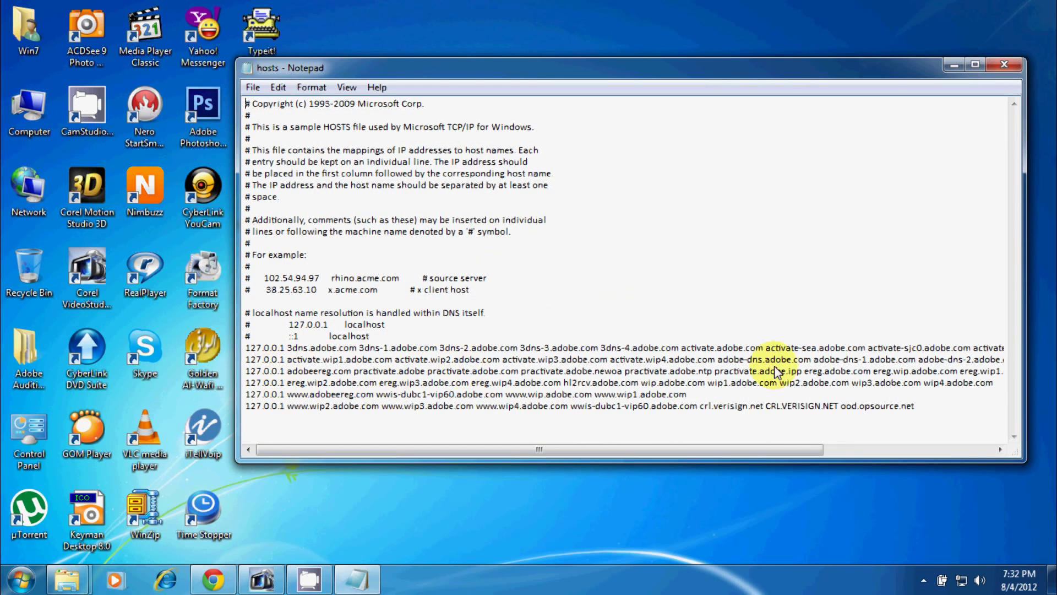
left_click(1005, 64)
- Copy the edited hosts file from the desktop
right_click(265, 295)
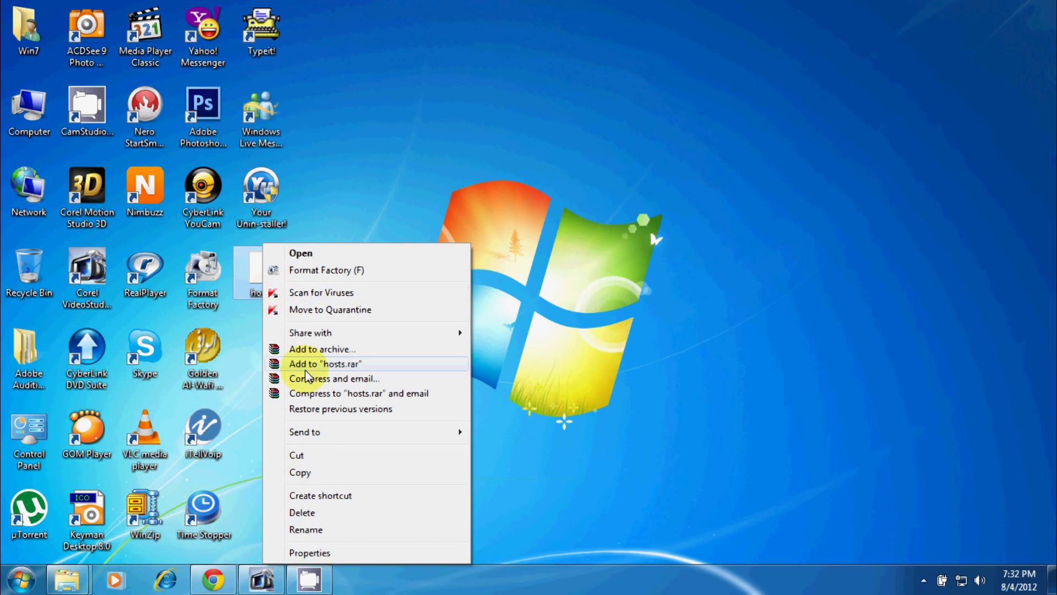
left_click(304, 471)
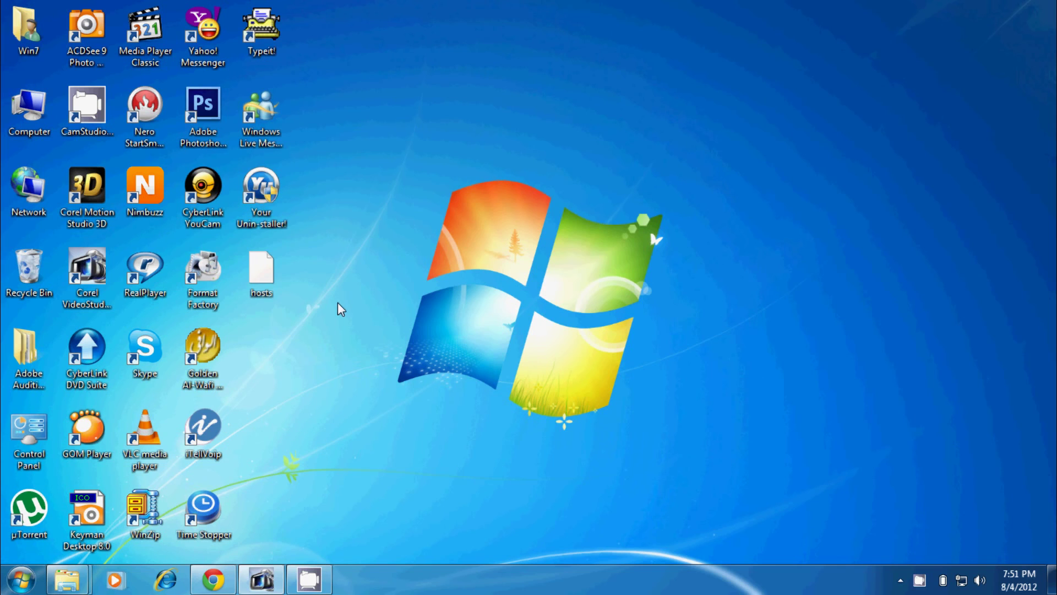
right_click(265, 286)
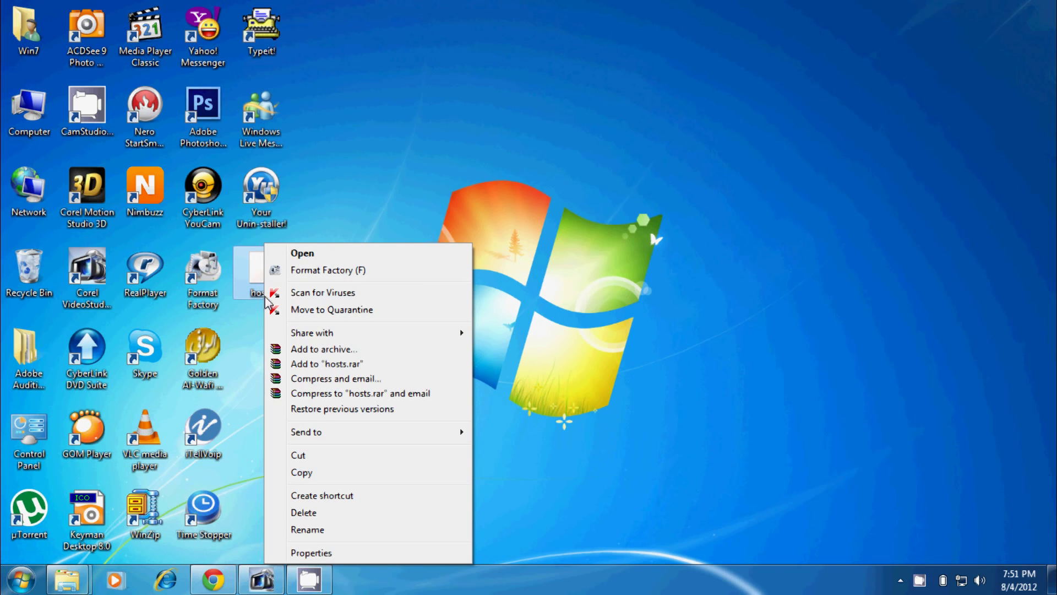
left_click(318, 472)
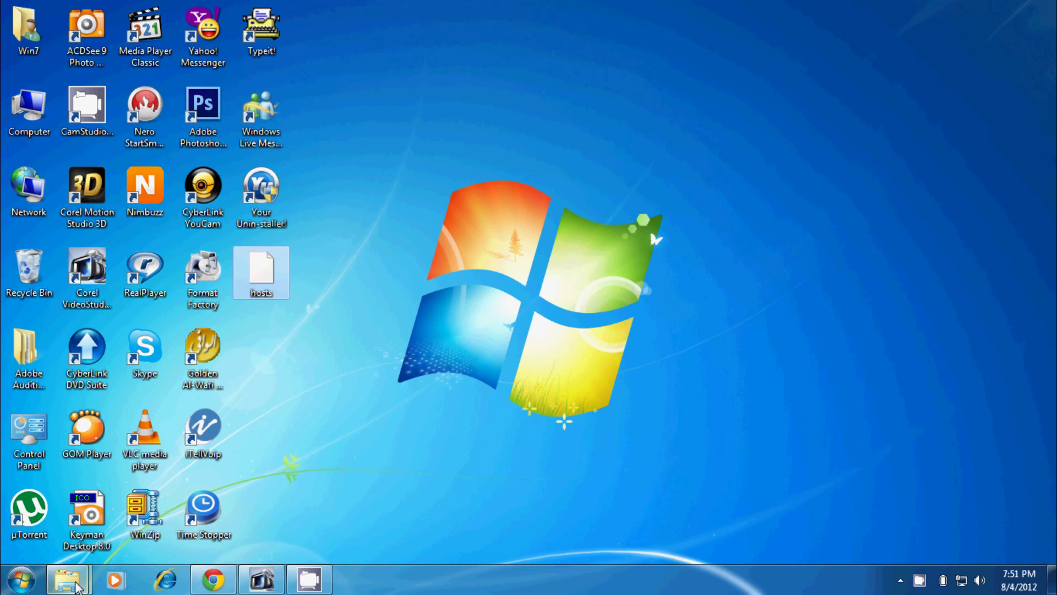
- Paste the hosts file into C:\Windows\System32\drivers\etc, replacing the existing file and continuing with administrator permission
left_click(67, 579)
left_click(225, 520)
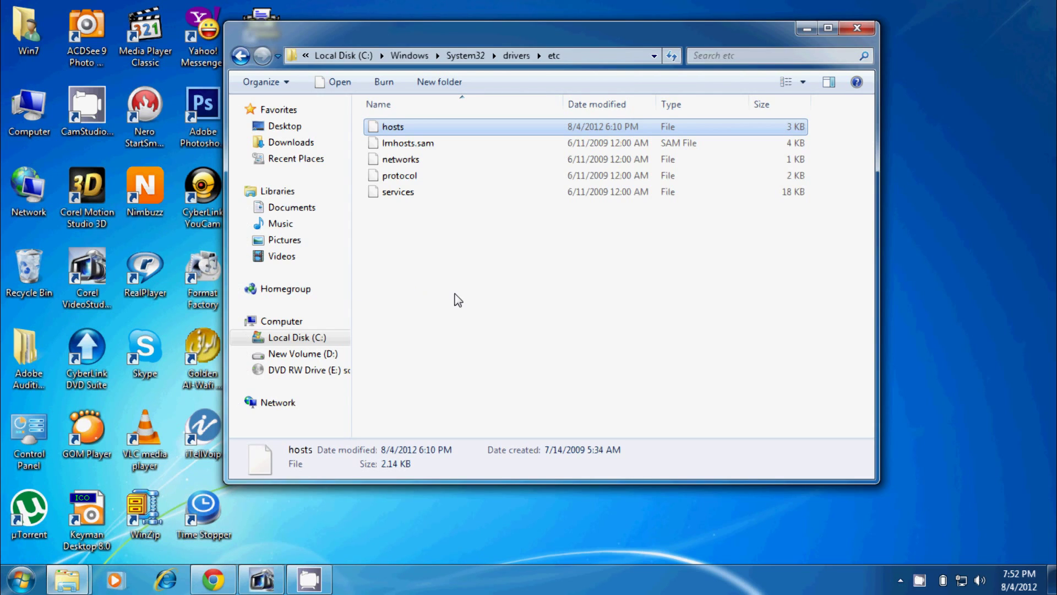
right_click(457, 301)
left_click(495, 401)
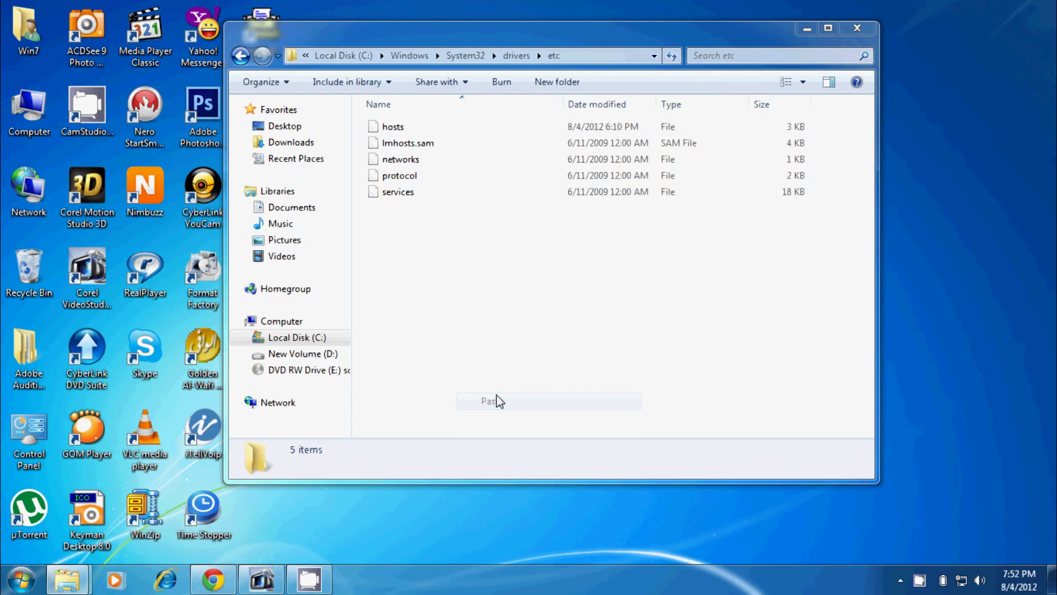
left_click(418, 187)
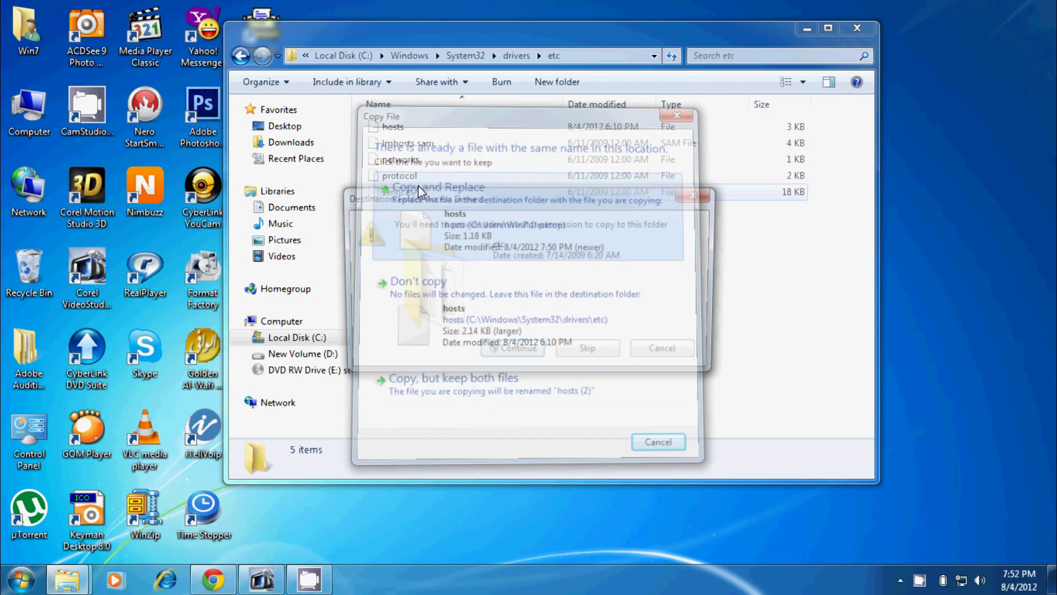
left_click(502, 353)
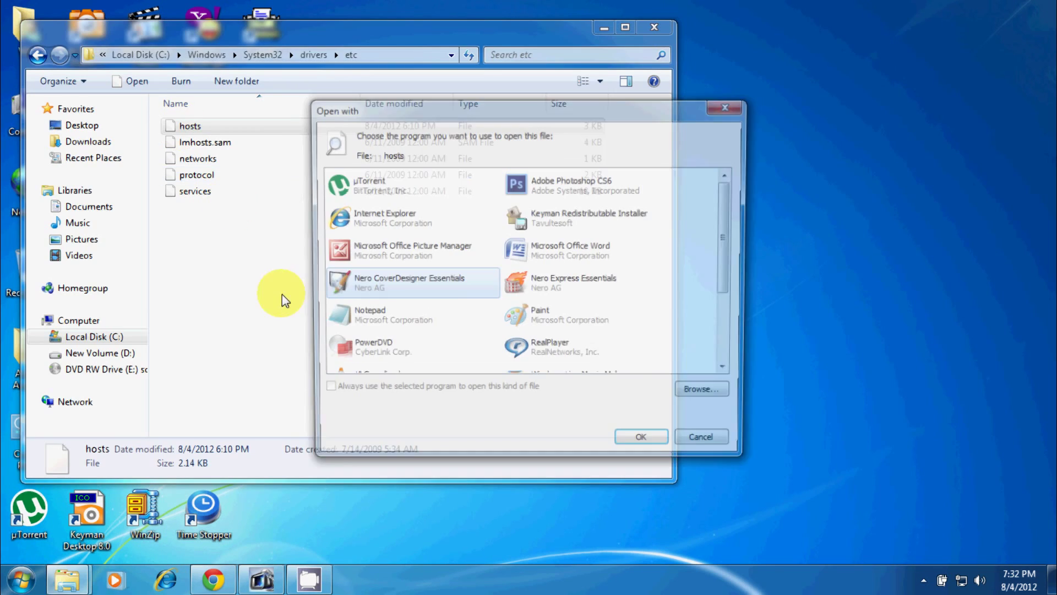
- Check the 127.0.0.1 entries of the etc folder's hosts file in Notepad, and close Notepad and the folder
double_click(353, 329)
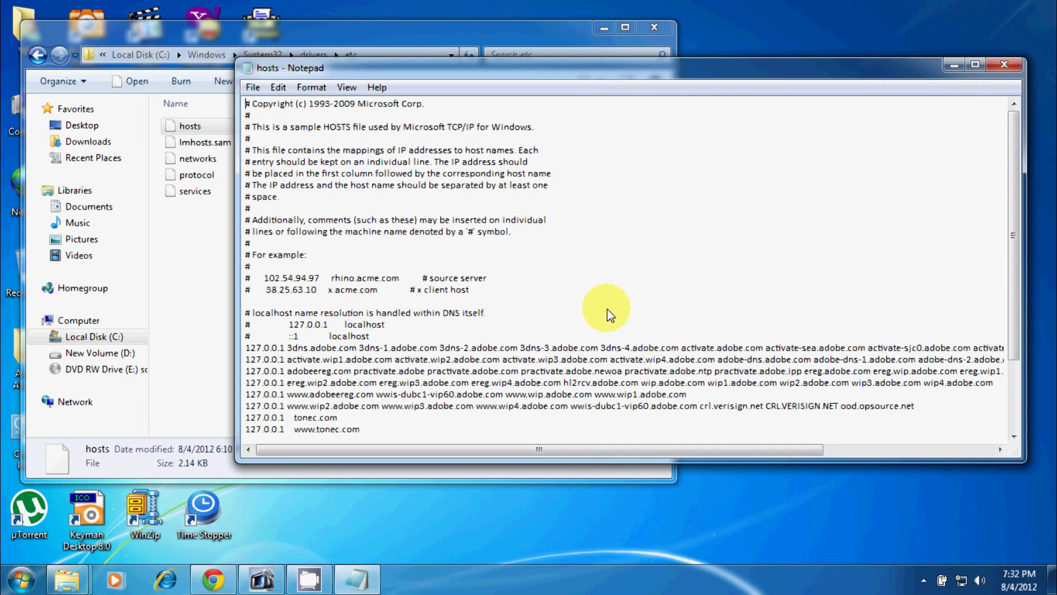
scroll(608, 314, "down", 3)
left_click(1004, 65)
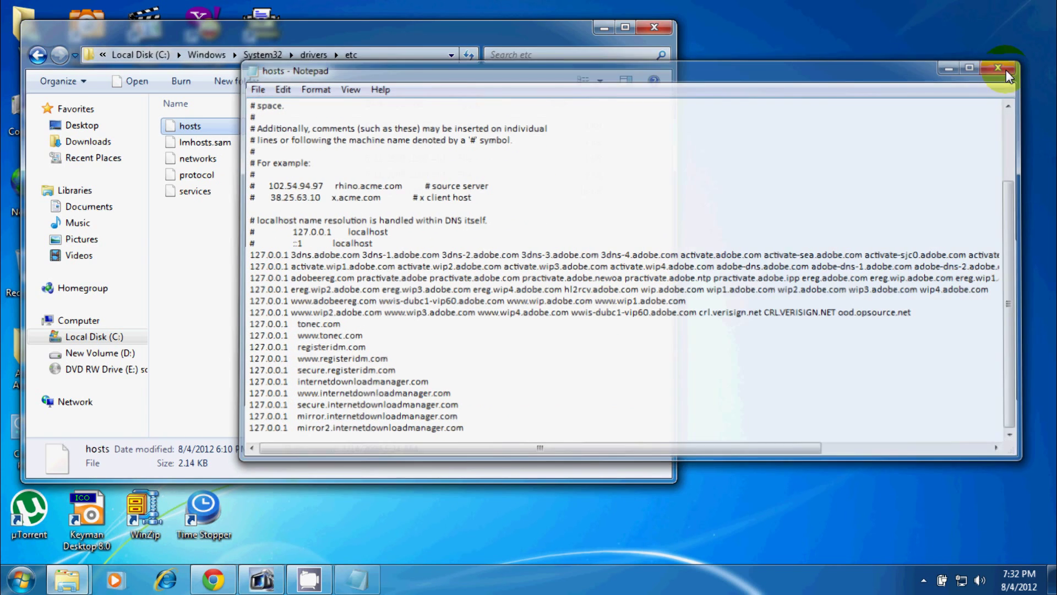
left_click(656, 31)
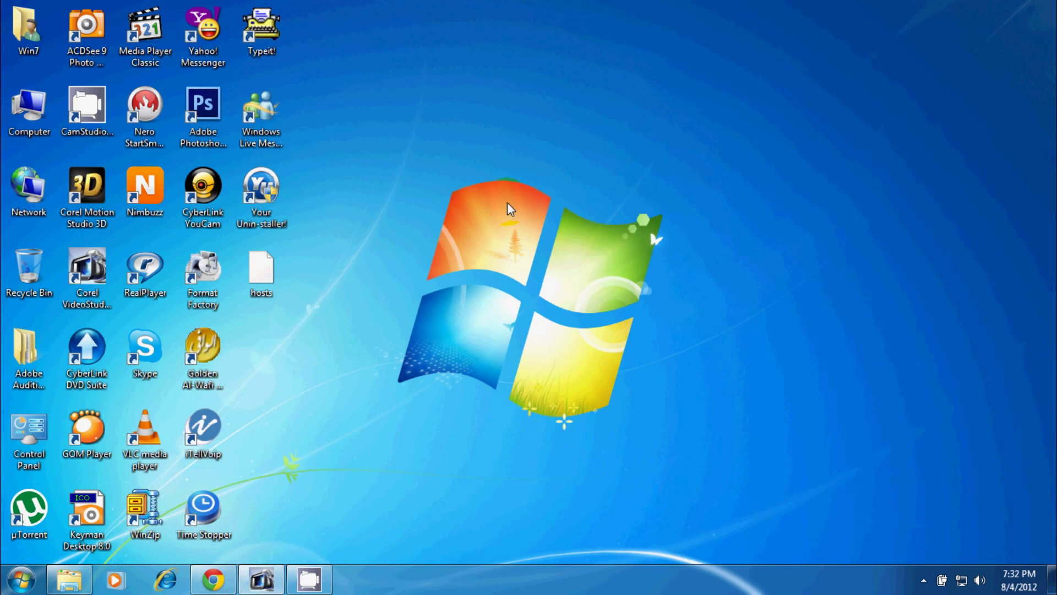